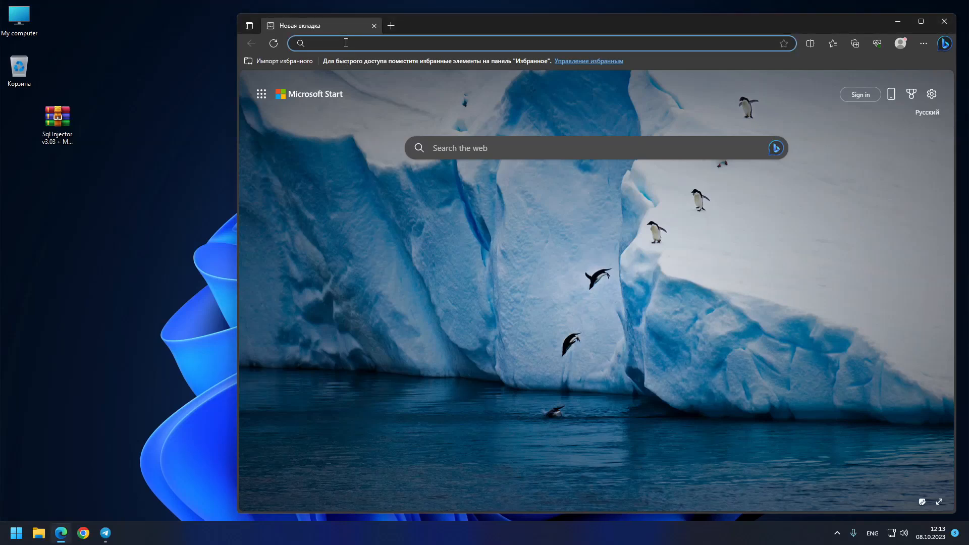
{"action": "type", "text": "1xbet crash g"}
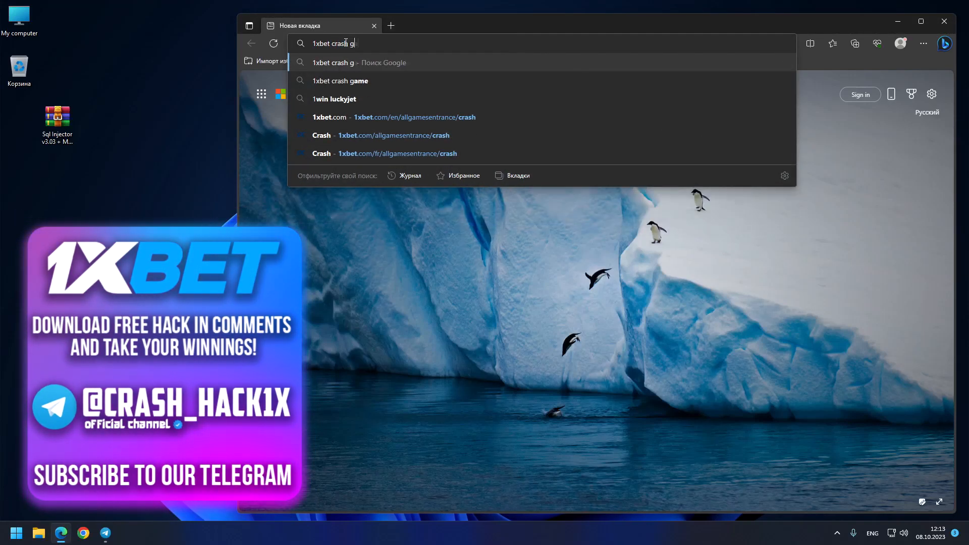
{"action": "type", "text": "ame"}
- Search Google for '1xbet crash game', open the 1xBet Crash result and dismiss the translation offer
{"action": "key", "text": "Return"}
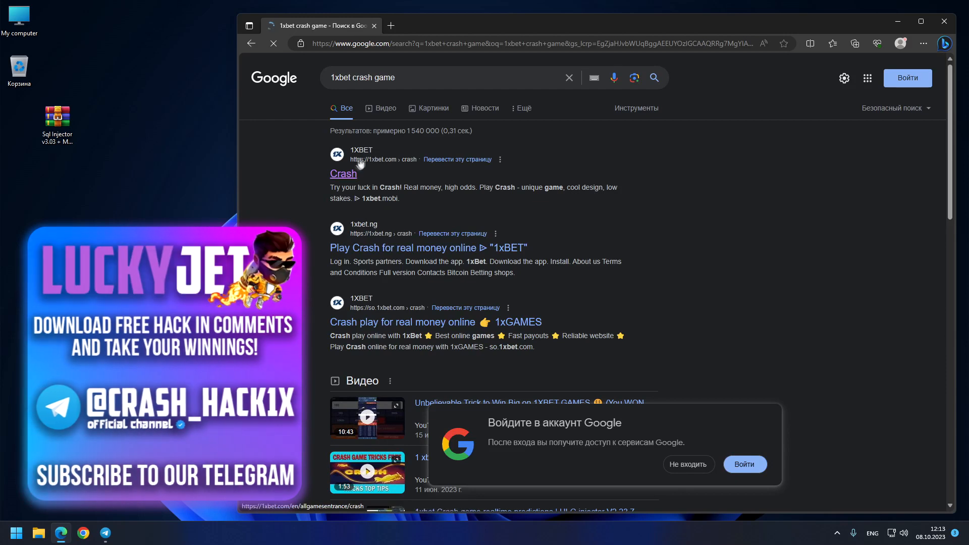
{"action": "left_click", "coordinate": [343, 174]}
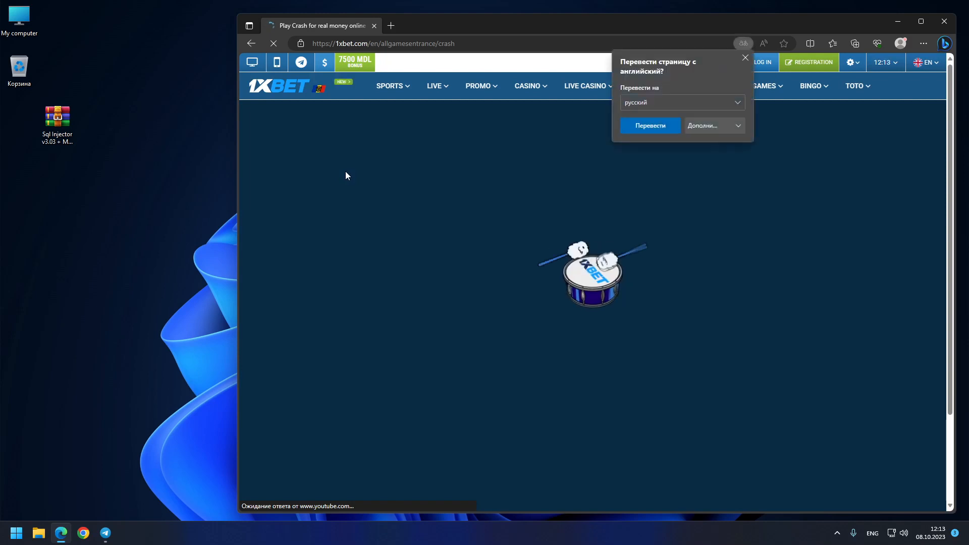
{"action": "left_click", "coordinate": [745, 58]}
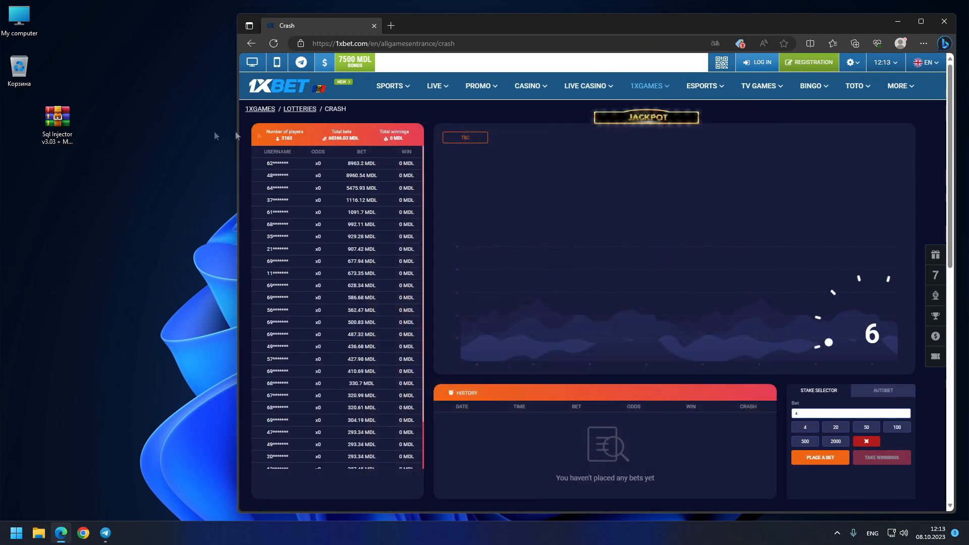
- Open the Sql Injector archive on the desktop and drag its folder out to extract onto the desktop
{"action": "left_click", "coordinate": [46, 117]}
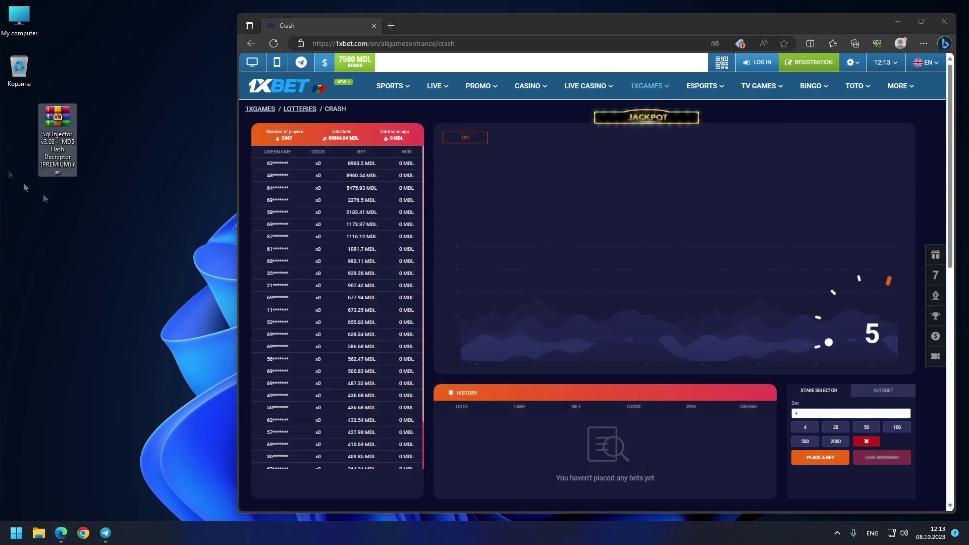
{"action": "double_click", "coordinate": [64, 142]}
{"action": "left_click", "coordinate": [151, 225]}
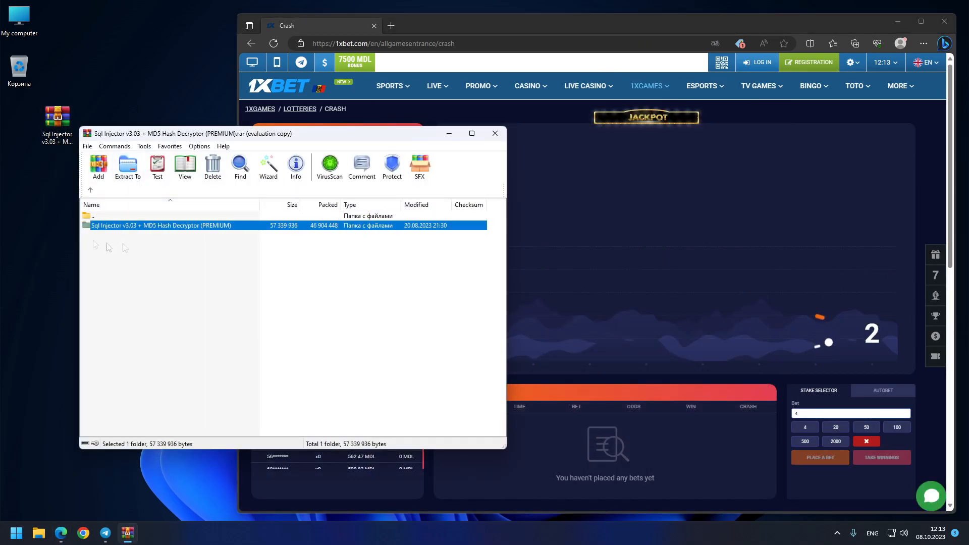
{"action": "double_click", "coordinate": [151, 227]}
{"action": "left_click", "coordinate": [346, 281]}
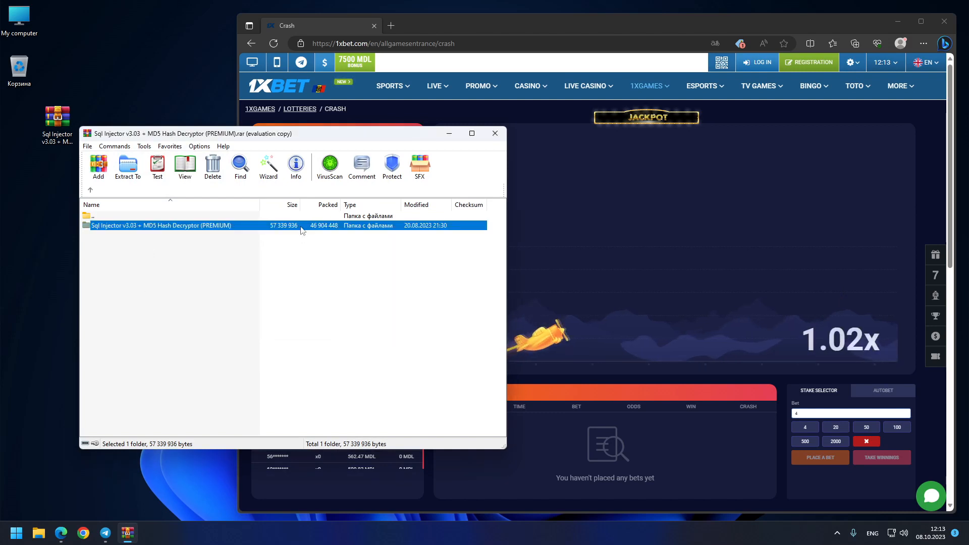
{"action": "double_click", "coordinate": [98, 215]}
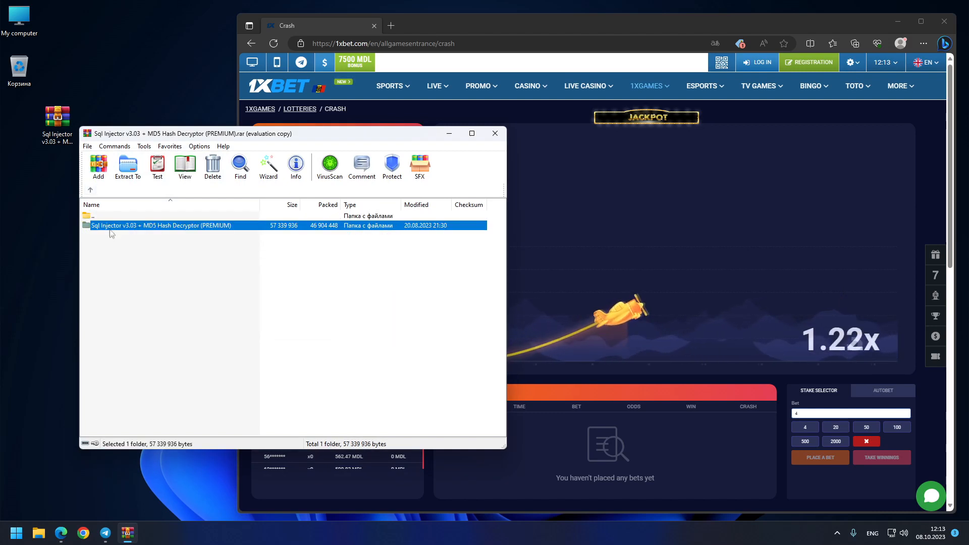
{"action": "left_click_drag", "start_coordinate": [152, 224], "coordinate": [34, 225]}
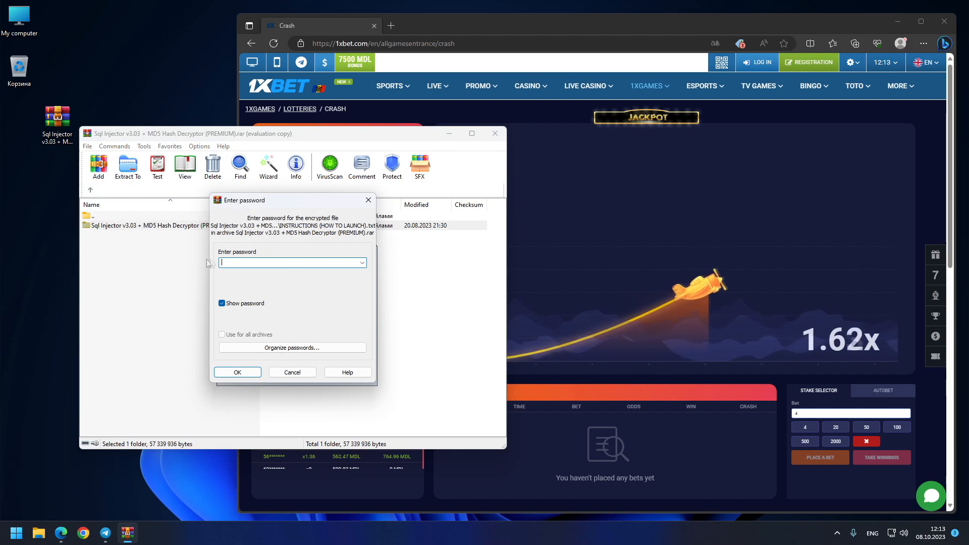
- Copy the archive password from the Telegram support channel and confirm it to finish extraction
{"action": "left_click", "coordinate": [106, 533]}
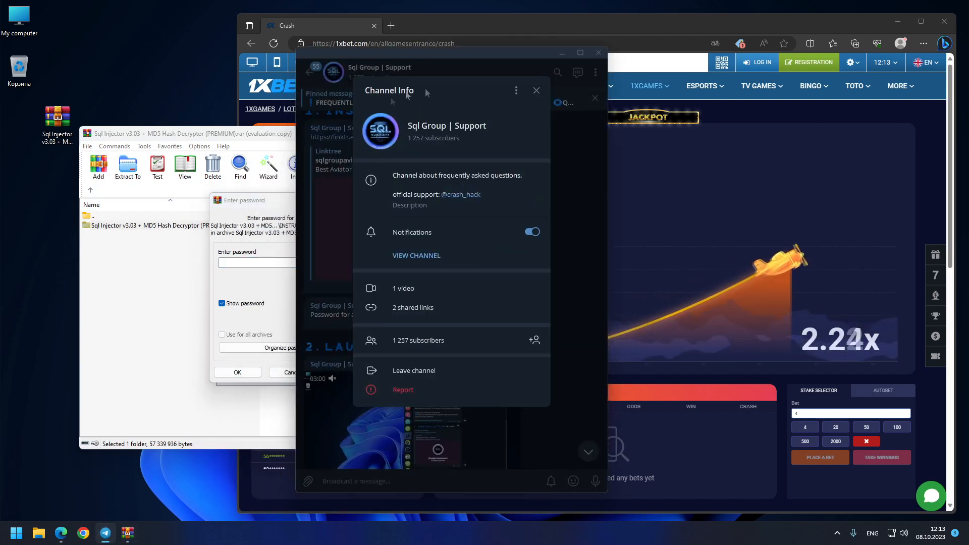
{"action": "left_click", "coordinate": [571, 112]}
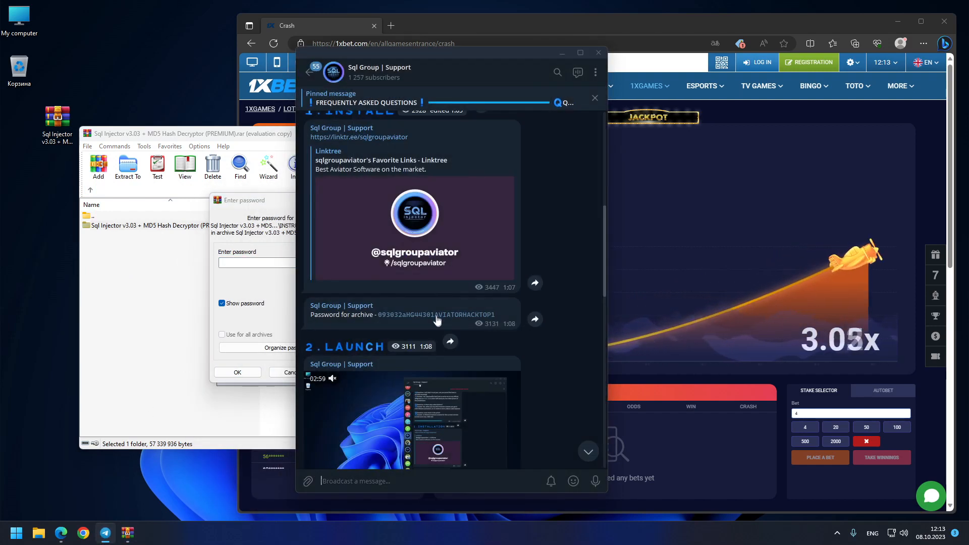
{"action": "left_click", "coordinate": [596, 56]}
{"action": "left_click", "coordinate": [256, 263]}
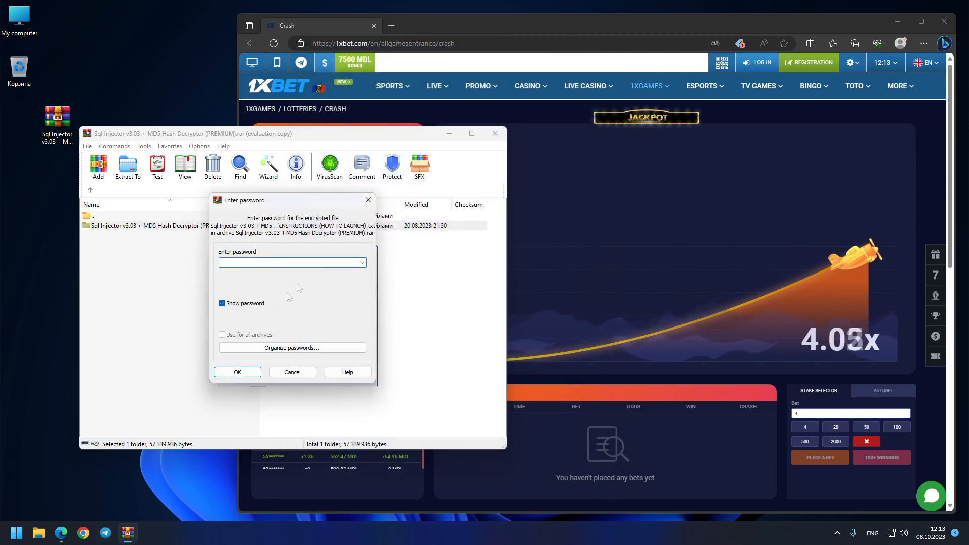
{"action": "key", "text": "ctrl+v"}
{"action": "left_click", "coordinate": [237, 372]}
{"action": "left_click_drag", "start_coordinate": [287, 226], "coordinate": [57, 170]}
- Close WinRAR, open the extracted folder and select SQL Injector v3.03 PREMIUM.exe
{"action": "left_click", "coordinate": [494, 133]}
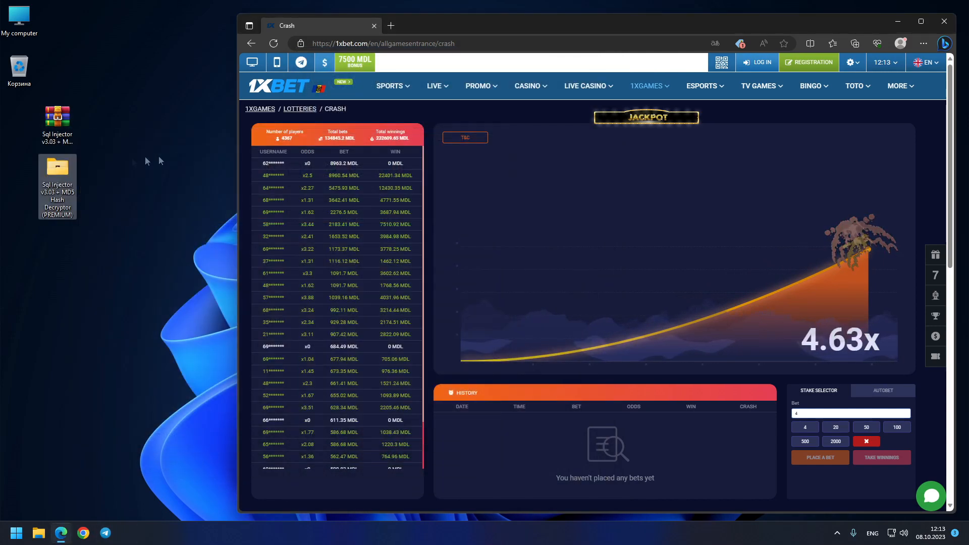
{"action": "double_click", "coordinate": [57, 172]}
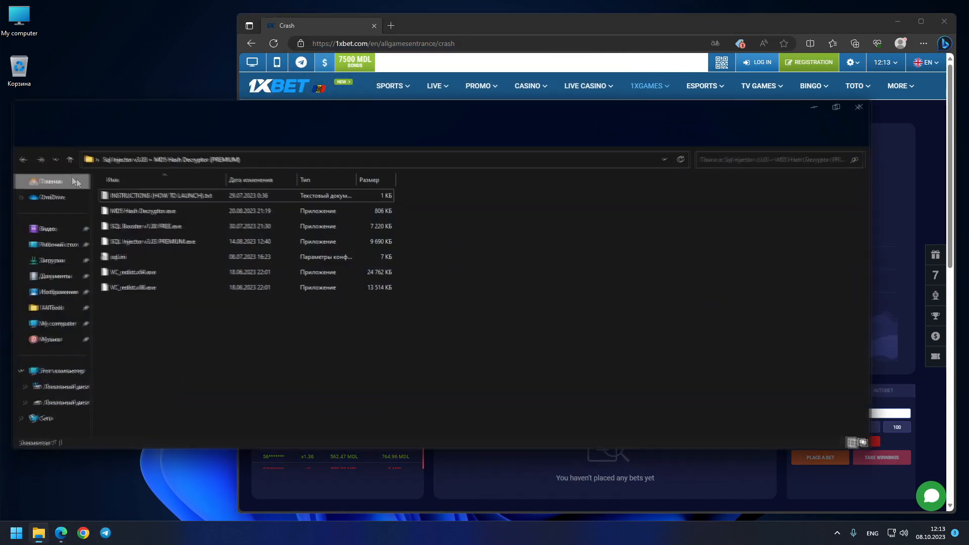
{"action": "left_click", "coordinate": [155, 240]}
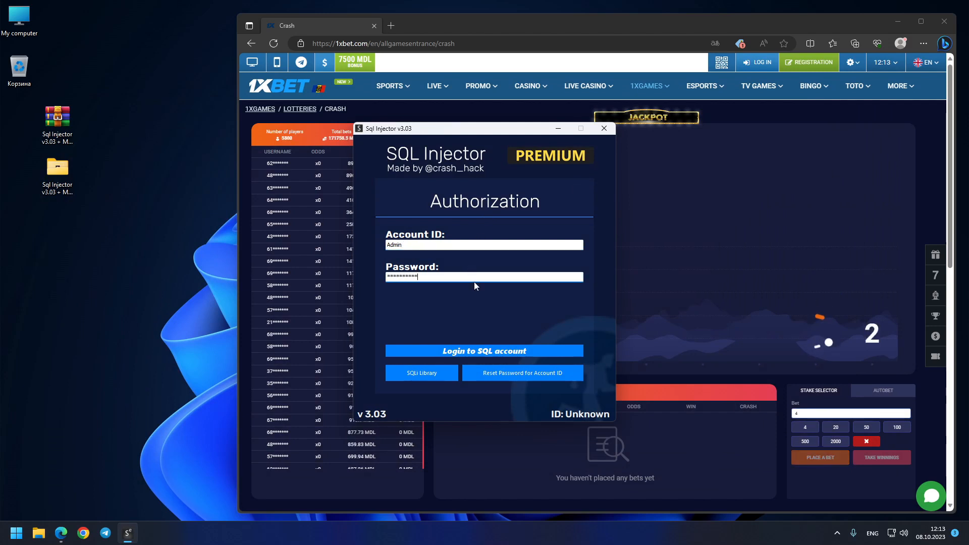
- Log in to the SQL account as Admin and open the SQL Injection Presets screen
{"action": "left_click", "coordinate": [473, 351]}
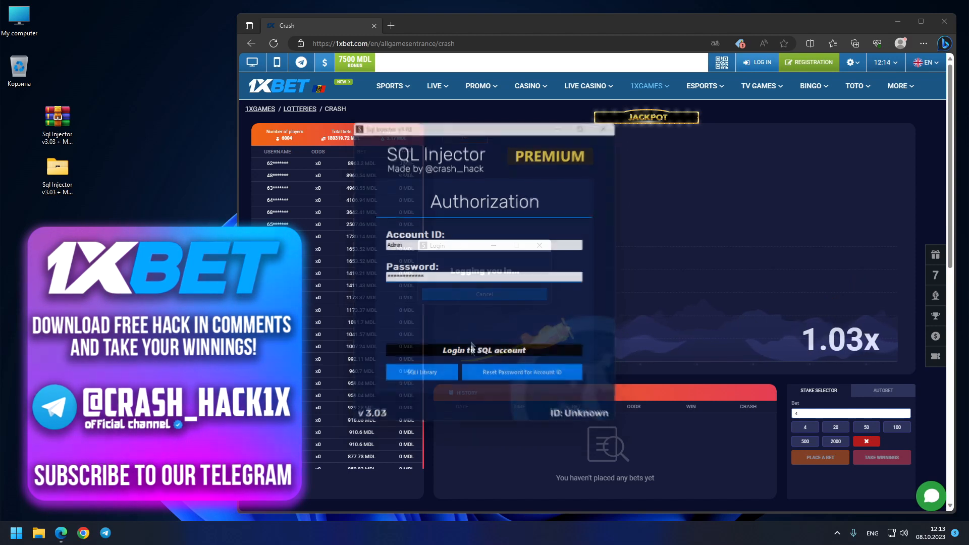
{"action": "left_click_drag", "start_coordinate": [469, 245], "coordinate": [490, 262]}
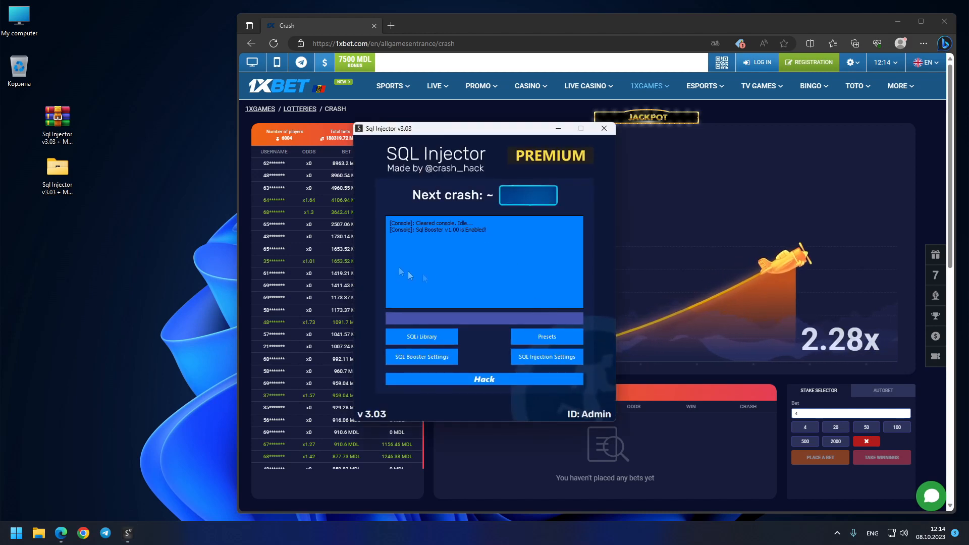
{"action": "left_click", "coordinate": [936, 533]}
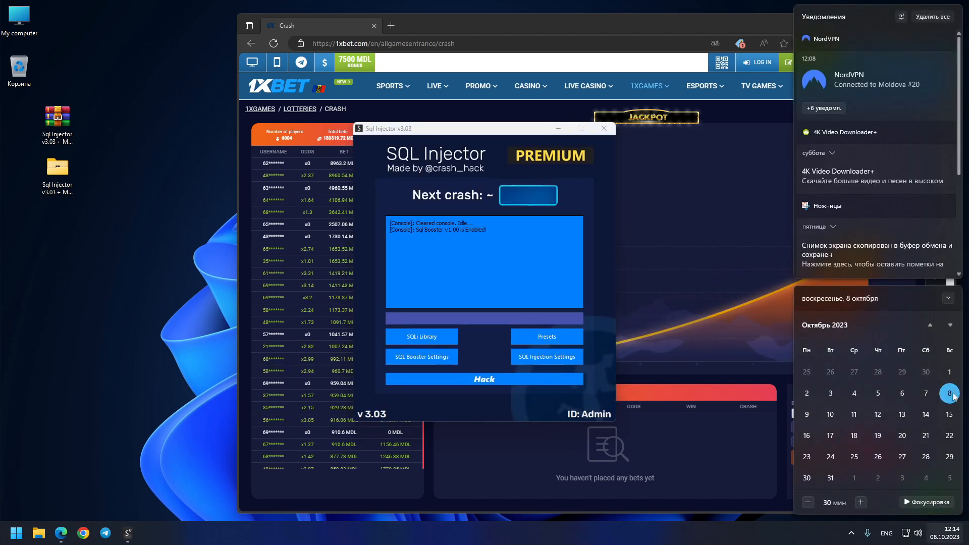
{"action": "left_click", "coordinate": [948, 527]}
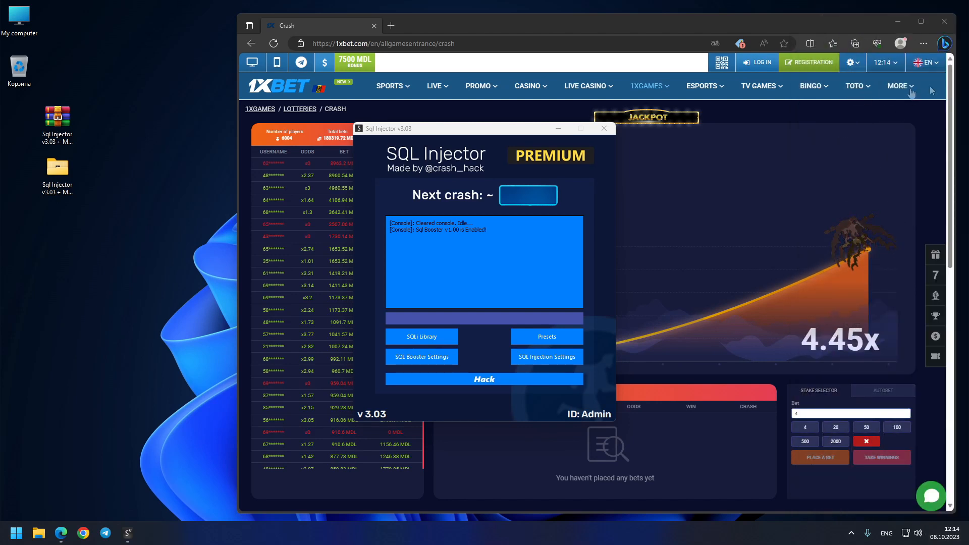
{"action": "left_click", "coordinate": [546, 357]}
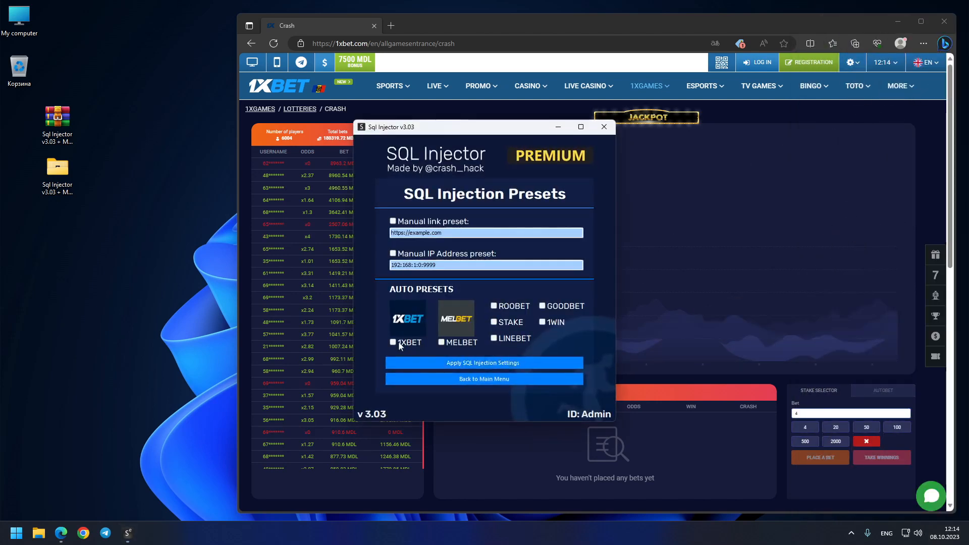
- Tick the 1XBET auto preset and apply the SQL injection settings
{"action": "left_click", "coordinate": [482, 363]}
{"action": "left_click", "coordinate": [491, 312]}
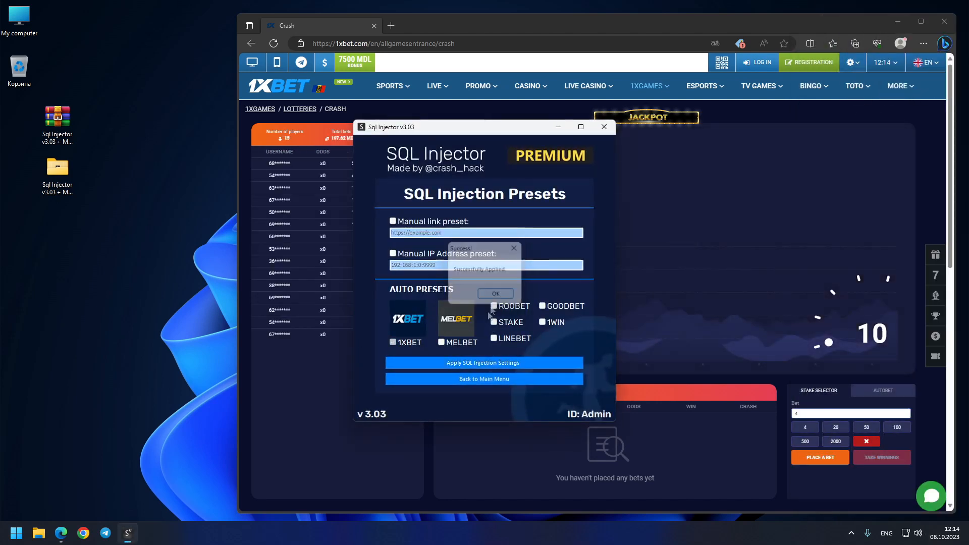
{"action": "left_click", "coordinate": [478, 378]}
- Place the injector beside the game, get the x1.70 Next crash prediction and rerun Hack
{"action": "mouse_move", "coordinate": [468, 128]}
{"action": "left_mouse_down"}
{"action": "mouse_move", "coordinate": [278, 172]}
{"action": "mouse_move", "coordinate": [278, 163]}
{"action": "left_mouse_up"}
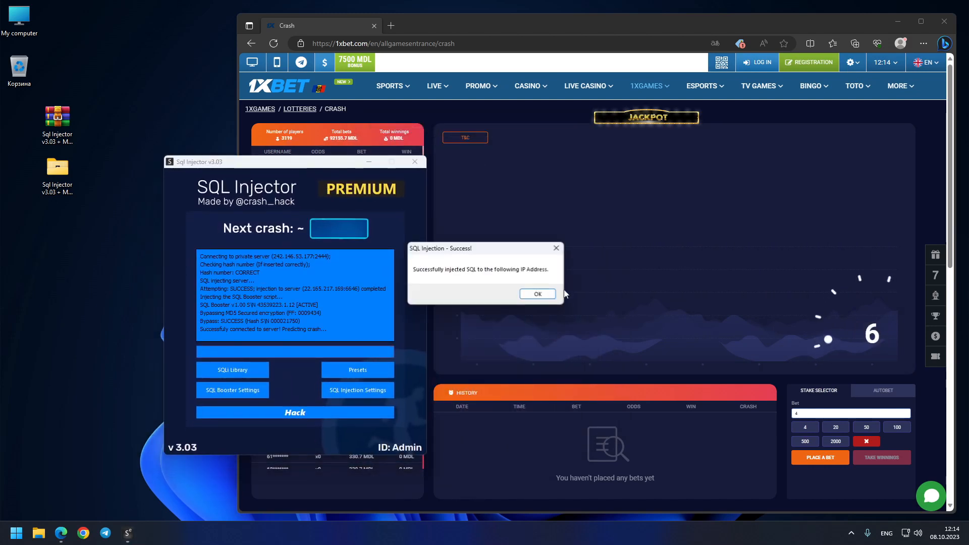
{"action": "left_click", "coordinate": [538, 293]}
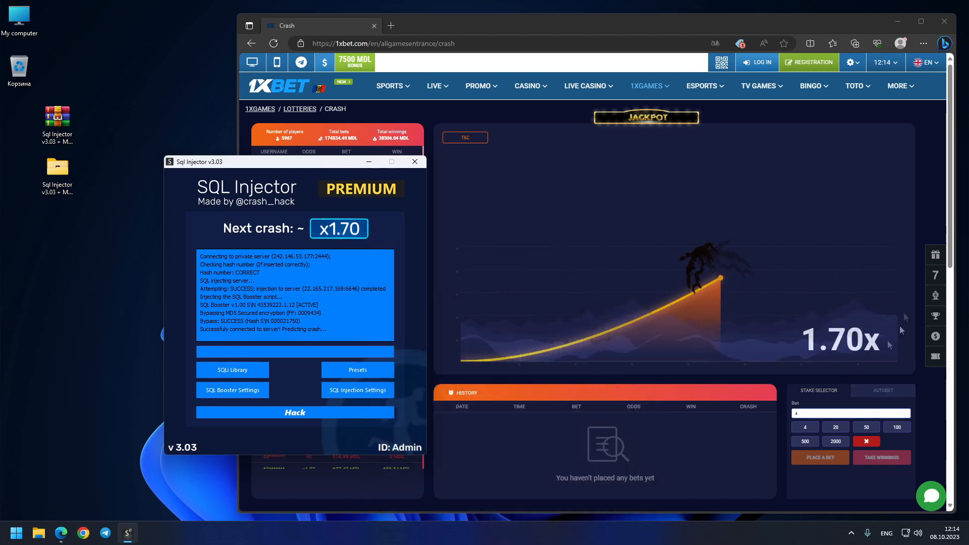
{"action": "left_click", "coordinate": [294, 413]}
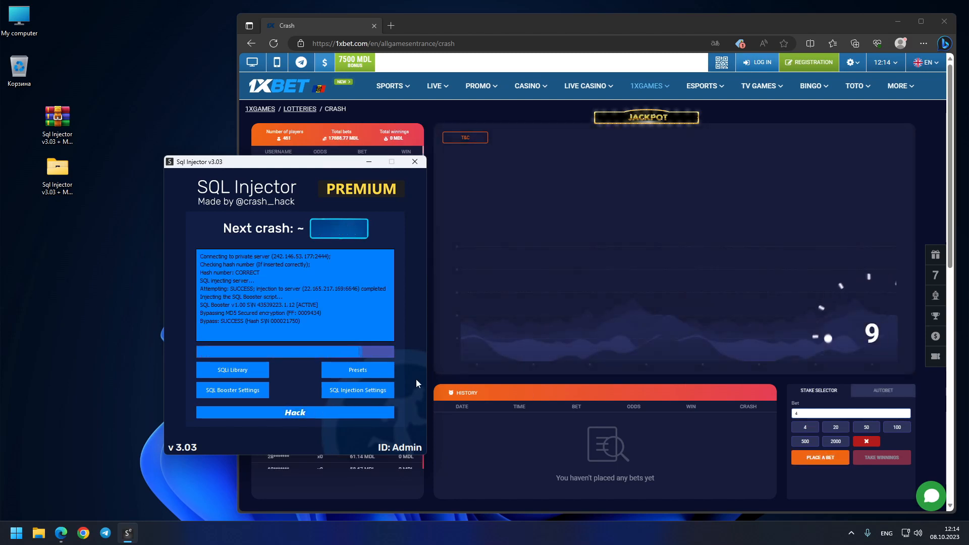
- Rerun the Hack prediction so Next crash updates to x4.83, acknowledging the success messages
{"action": "left_click", "coordinate": [538, 295]}
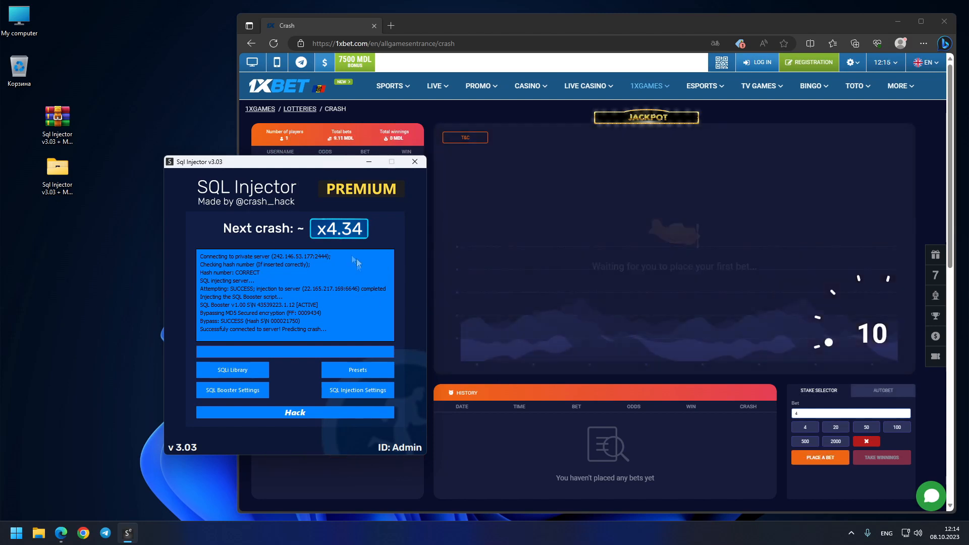
{"action": "left_click", "coordinate": [305, 411]}
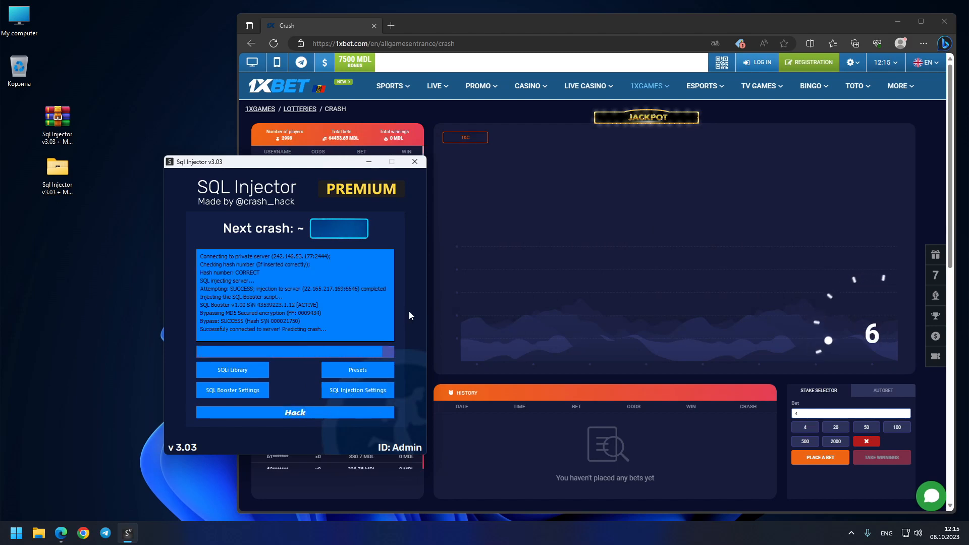
{"action": "left_click", "coordinate": [538, 295]}
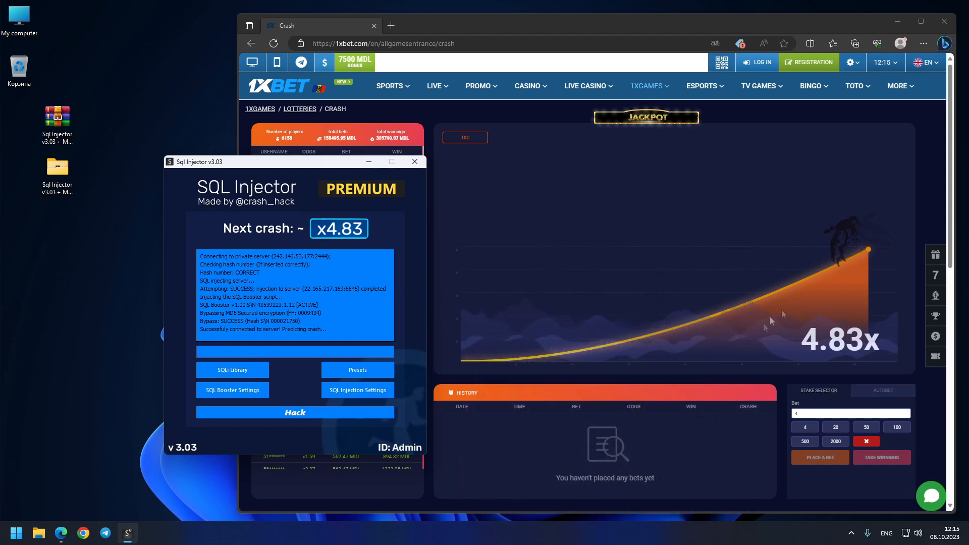
- Compare the game's 4.83x crash with the injector, then open the Admin account details
{"action": "left_click", "coordinate": [889, 335]}
{"action": "left_click", "coordinate": [219, 326]}
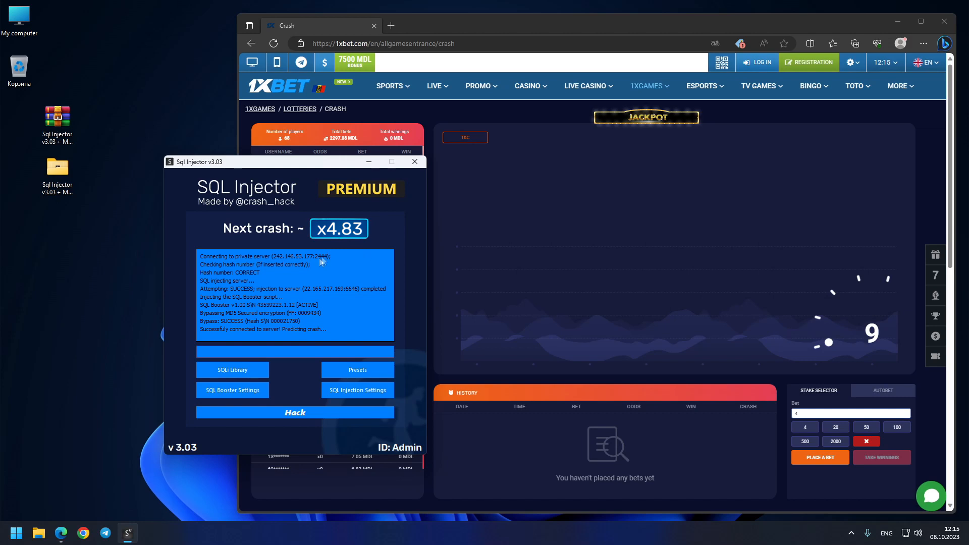
{"action": "left_click", "coordinate": [419, 448]}
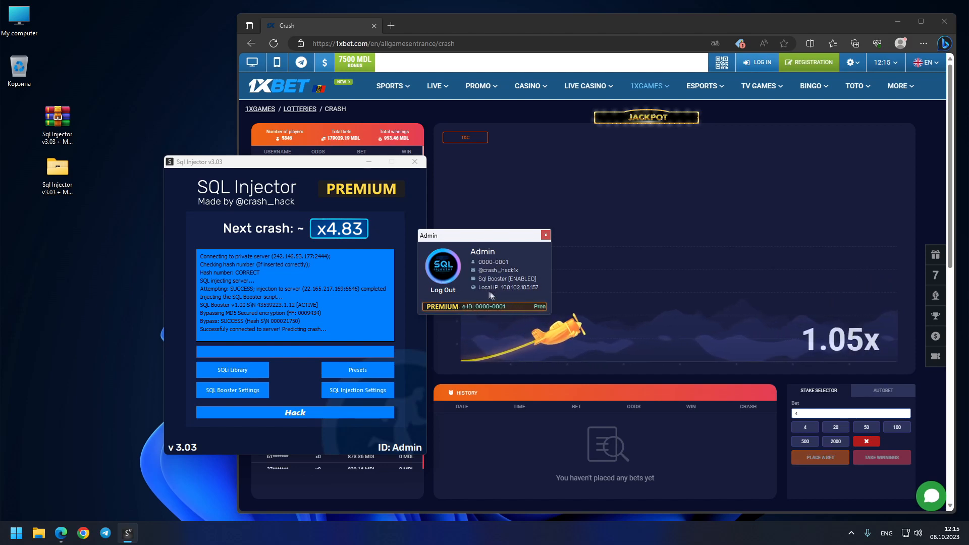
- Log out of the Admin account and move the empty Authorization window lower left
{"action": "left_click", "coordinate": [445, 291]}
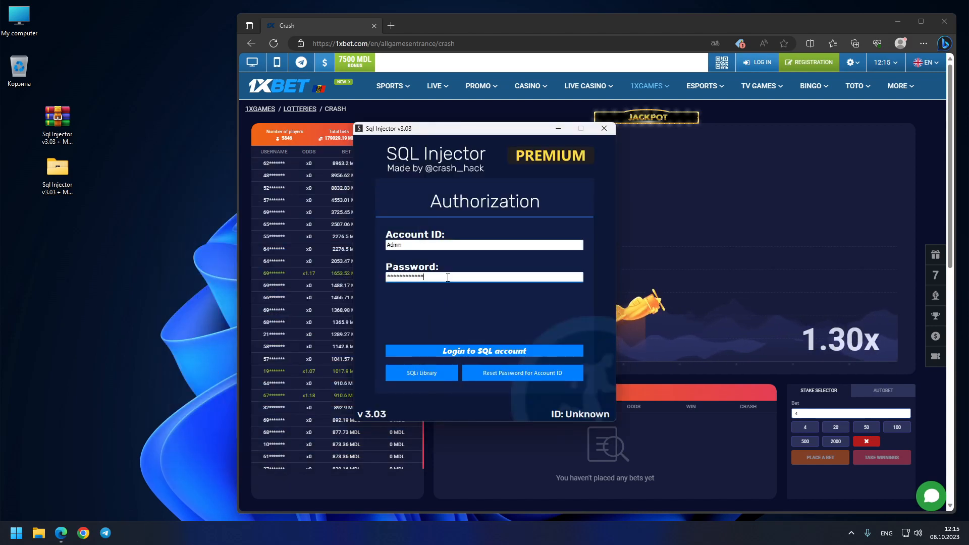
{"action": "mouse_move", "coordinate": [477, 130]}
{"action": "left_mouse_down"}
{"action": "mouse_move", "coordinate": [307, 176]}
{"action": "mouse_move", "coordinate": [284, 197]}
{"action": "left_mouse_up"}
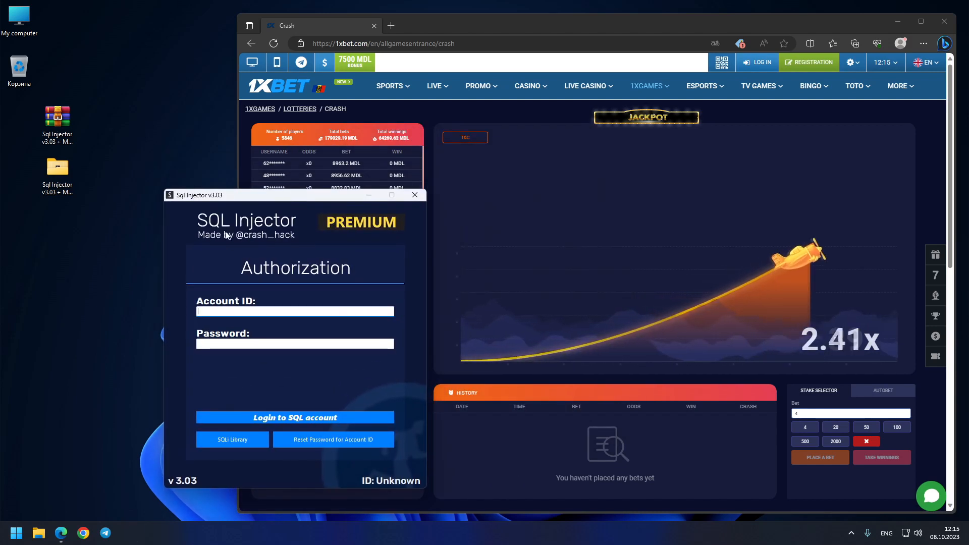